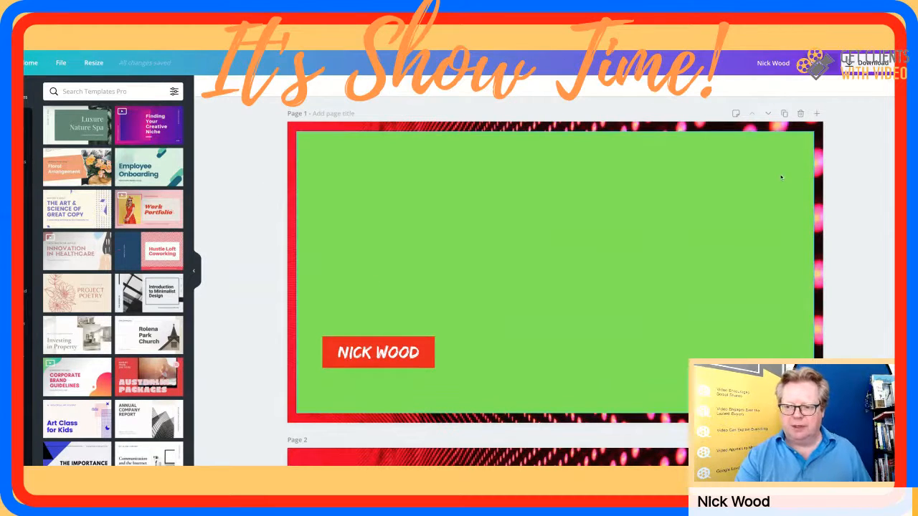
Add a square to page 4 and stretch it into a large rectangle that leaves a narrow border of the dotted background.
scroll(782, 176, down, 8)
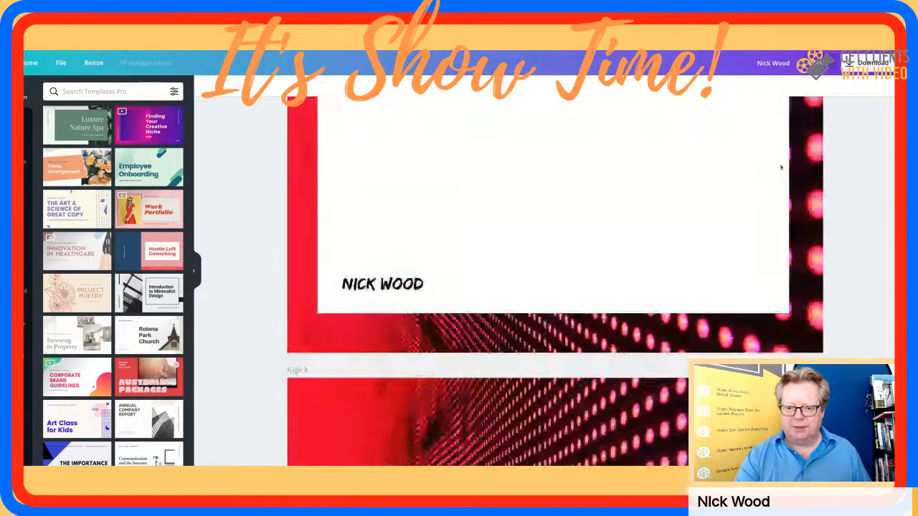
scroll(757, 295, down, 6)
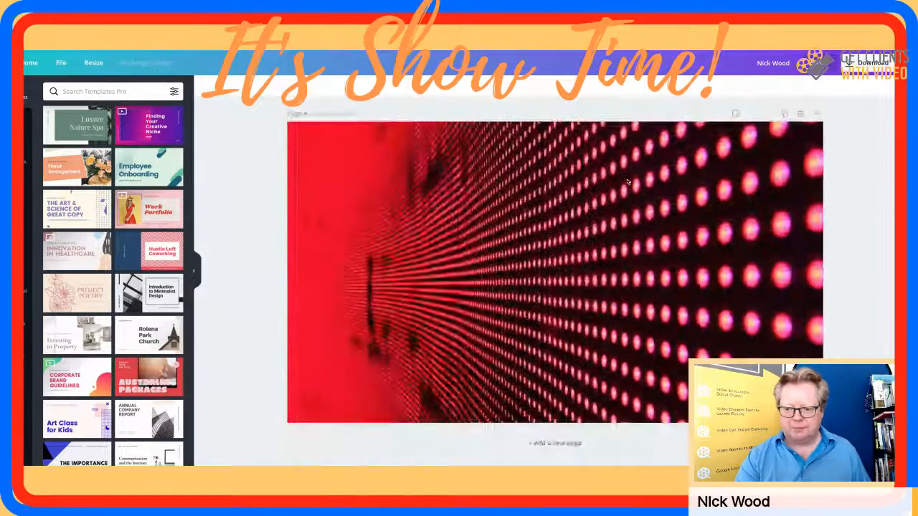
click(628, 186)
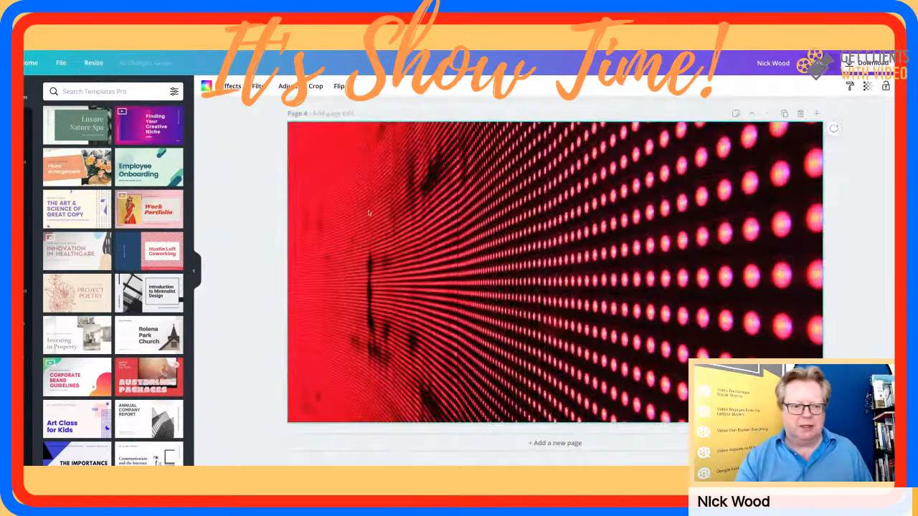
click(27, 123)
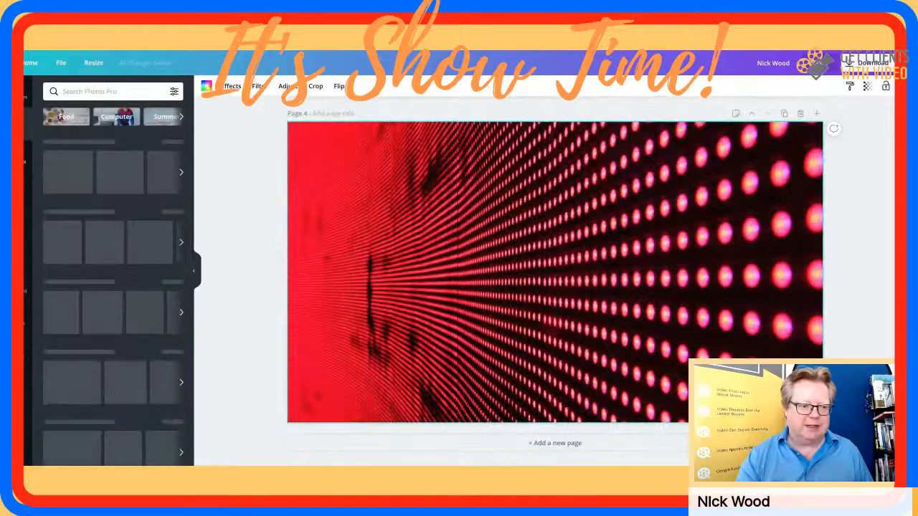
click(35, 150)
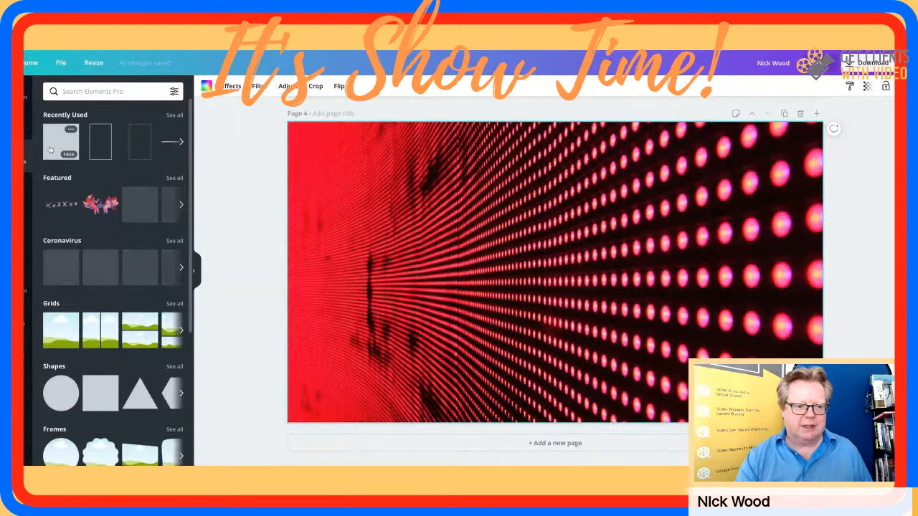
click(50, 148)
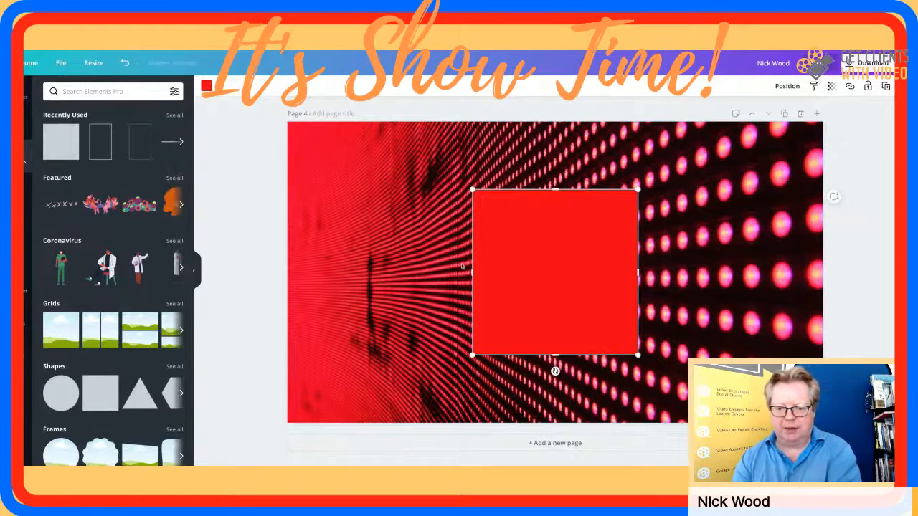
drag(471, 271, 306, 271)
drag(472, 190, 472, 144)
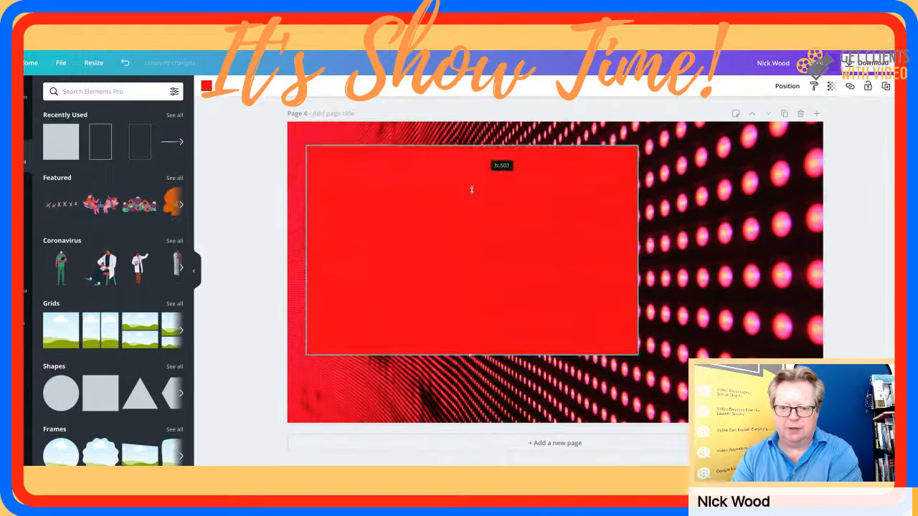
drag(635, 245, 797, 249)
drag(540, 353, 554, 403)
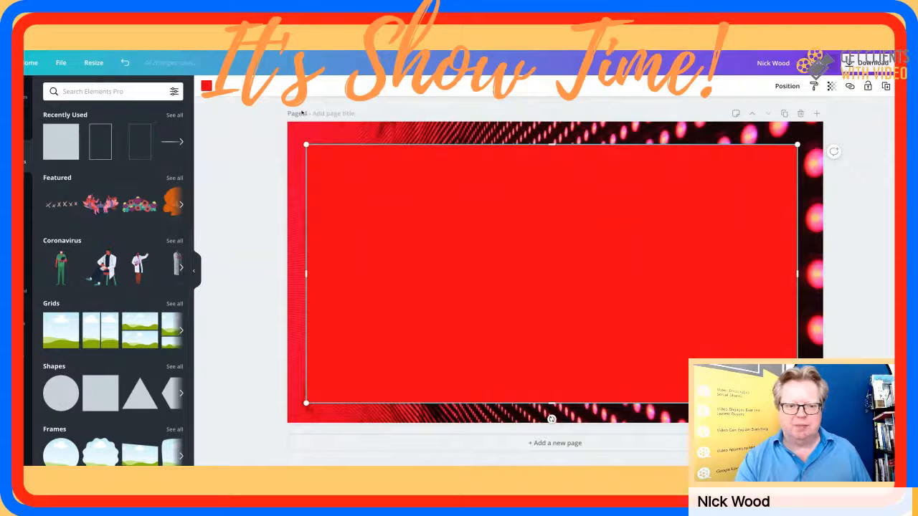
Fill the large rectangle on page 4 with the light green from the document colors.
click(206, 86)
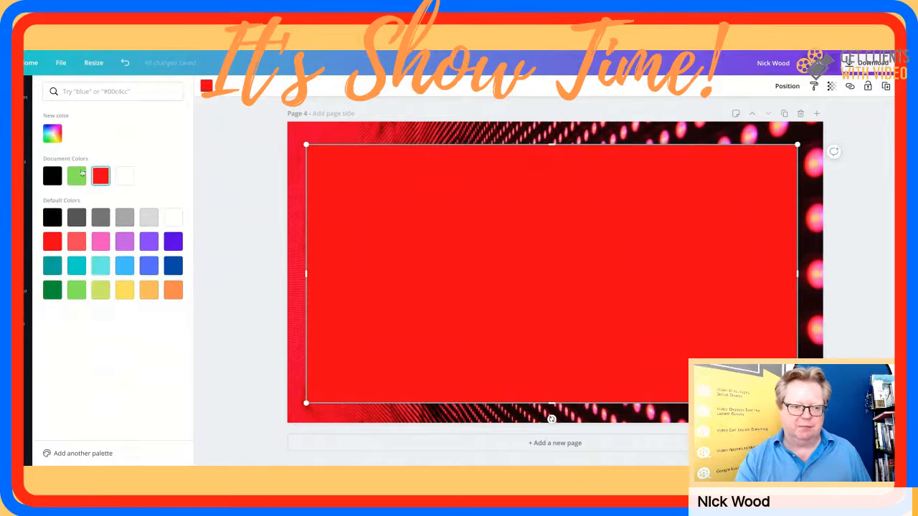
click(77, 175)
click(249, 231)
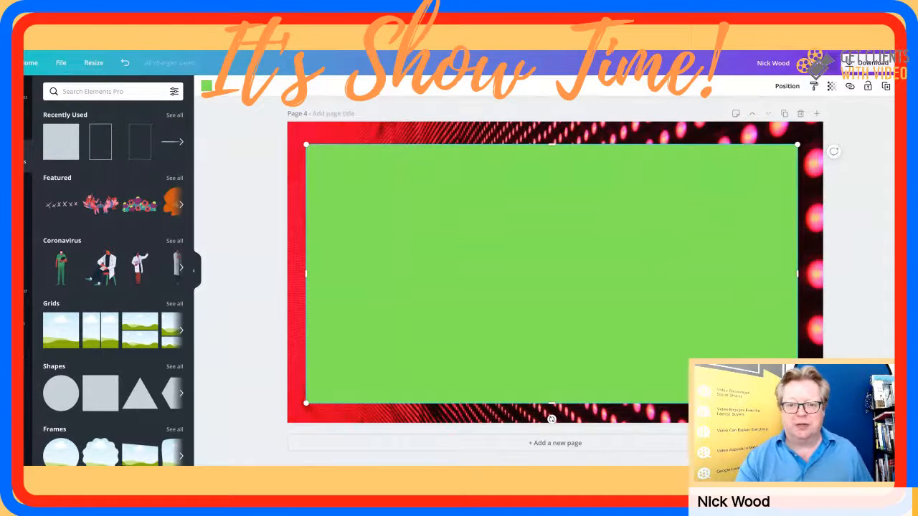
click(248, 280)
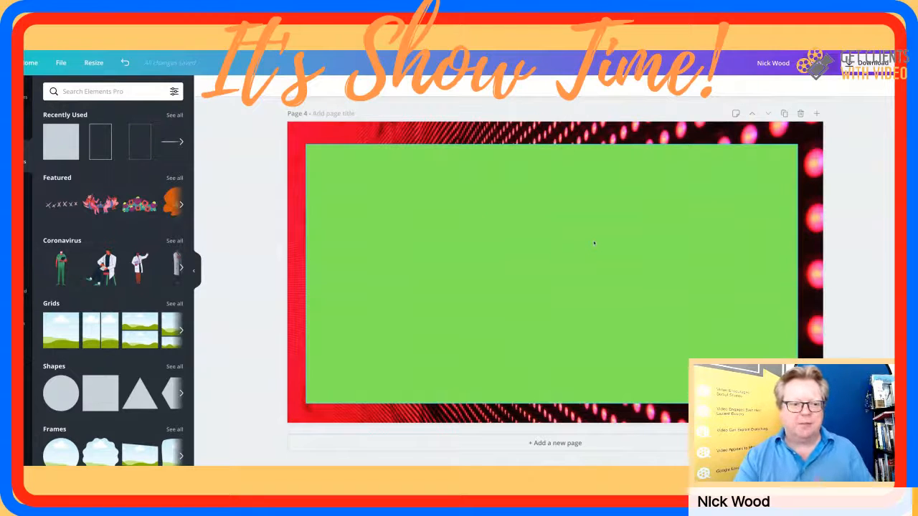
Add a second square, reshape it into a short horizontal bar in the green area's lower-left corner, and fill it white.
click(60, 142)
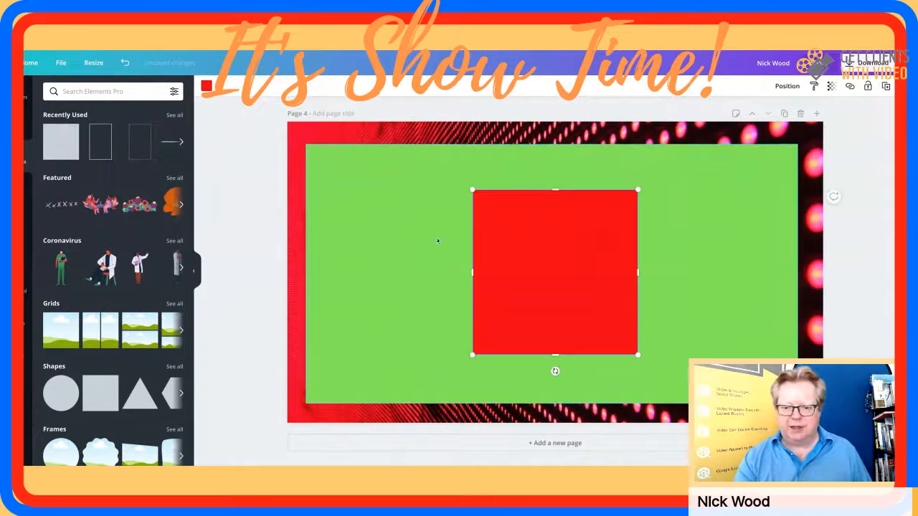
drag(555, 190, 411, 359)
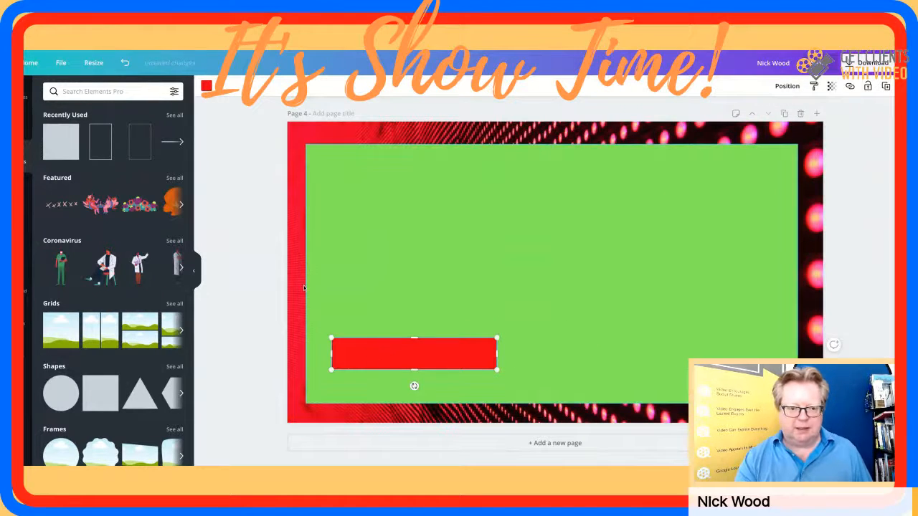
click(206, 86)
click(124, 176)
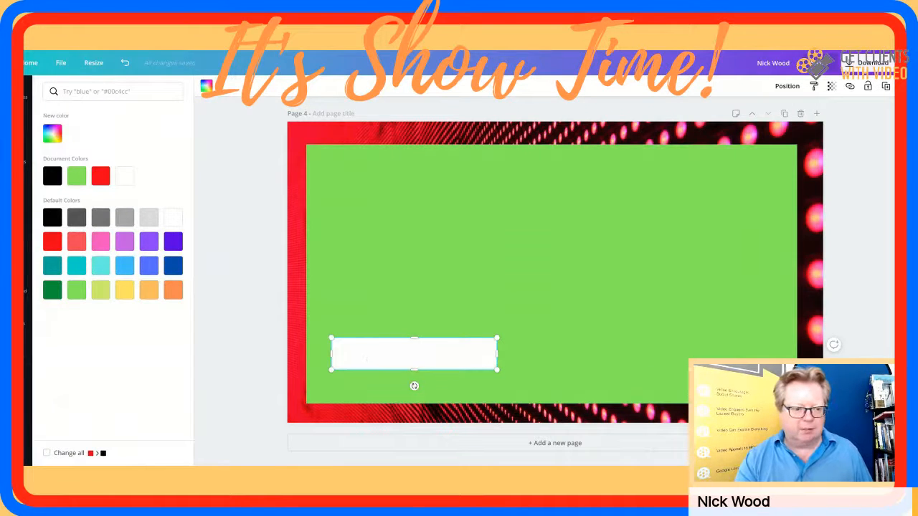
Add a heading text box and place it over the white bar.
click(26, 188)
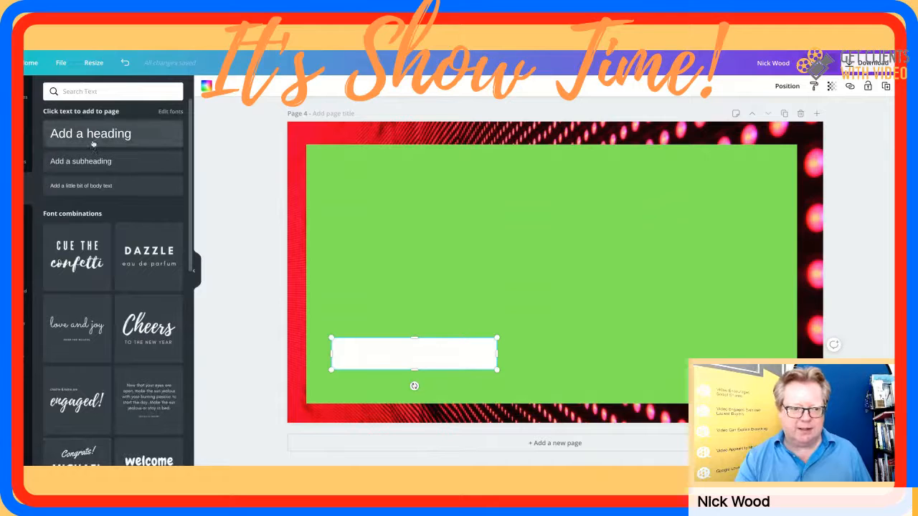
click(92, 143)
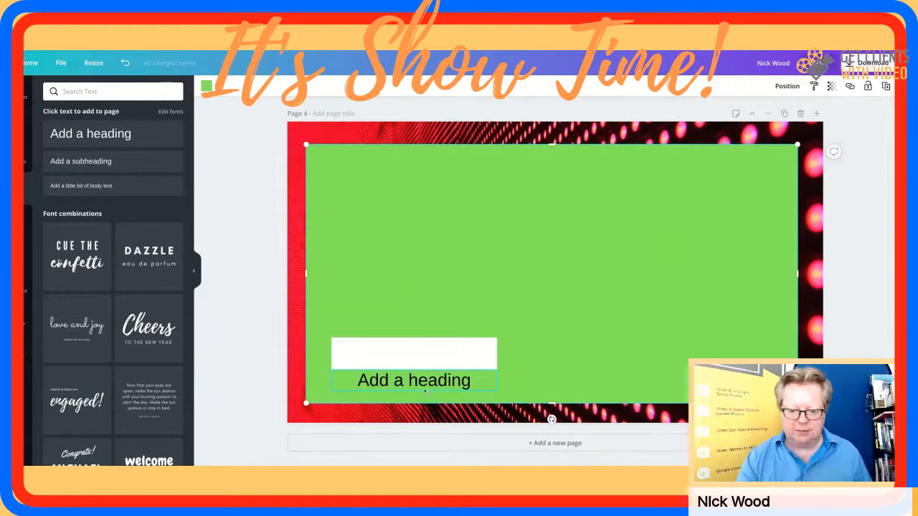
drag(422, 406, 424, 381)
Replace the heading's placeholder text with the presenter's full name.
double_click(423, 354)
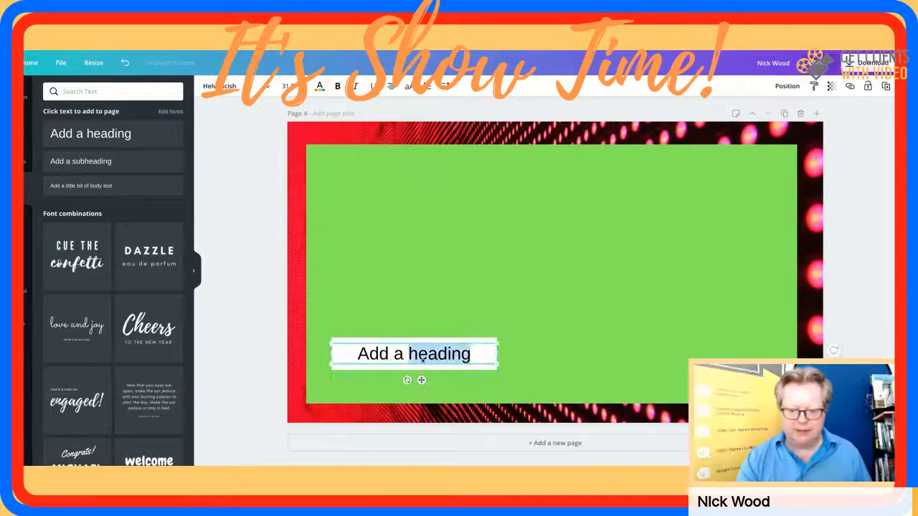
key(BackSpace)
key(BackSpace)
key(BackSpace)
key(BackSpace)
key(BackSpace)
key(BackSpace)
key(BackSpace)
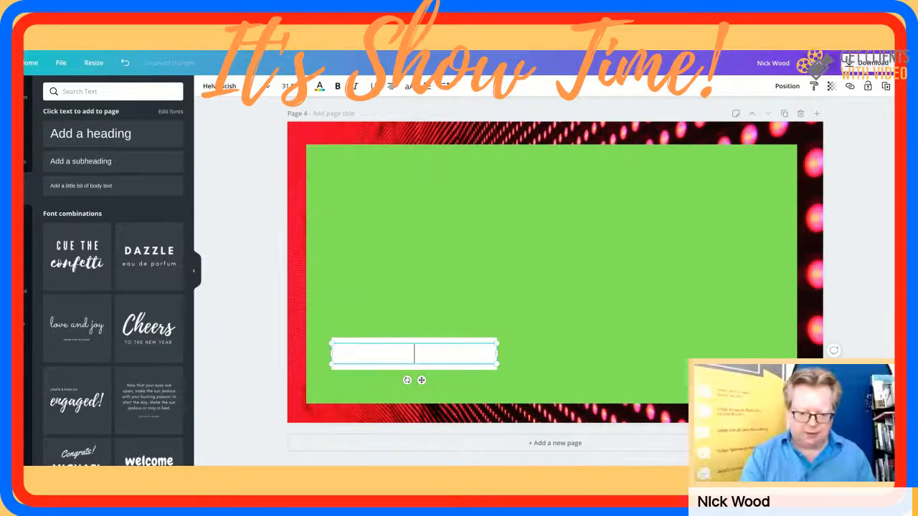
text(Nick W)
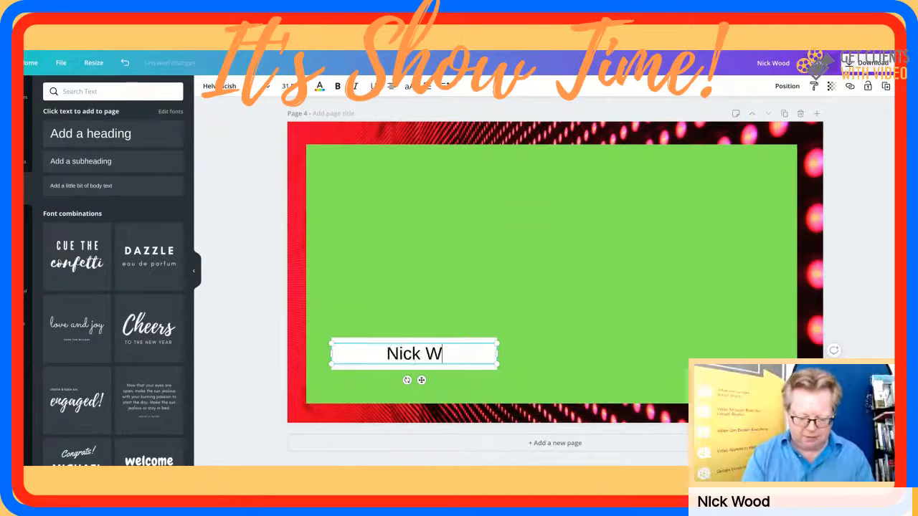
text(ood)
Make only the surname in the name label bold.
key(shift+Left)
key(shift+Left)
key(shift+Left)
key(shift+Left)
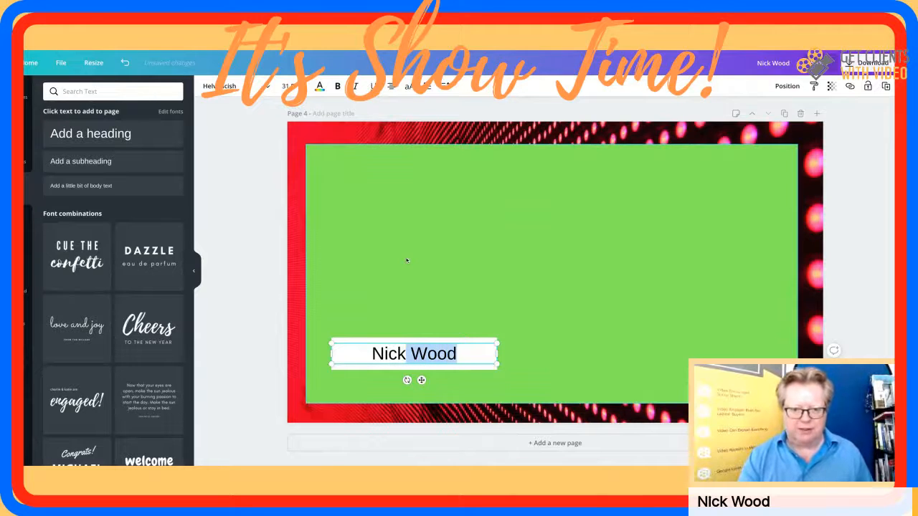
click(337, 88)
click(279, 226)
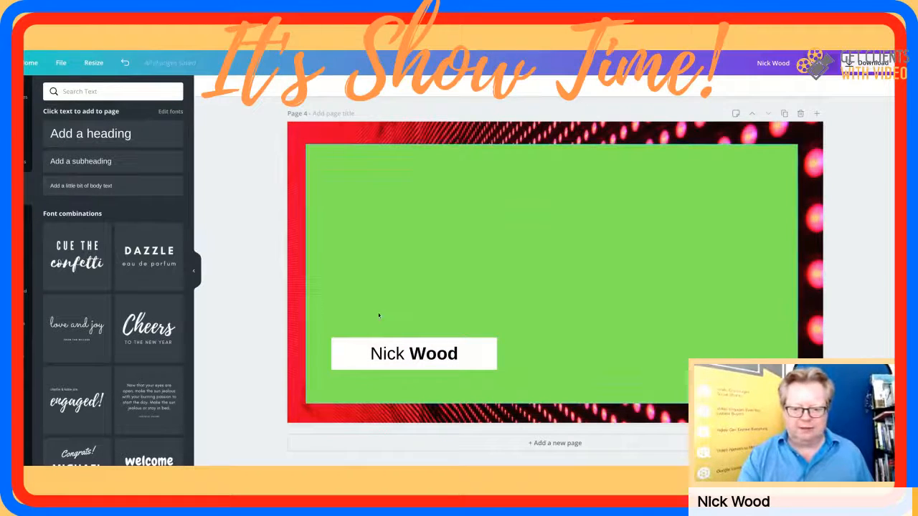
click(463, 357)
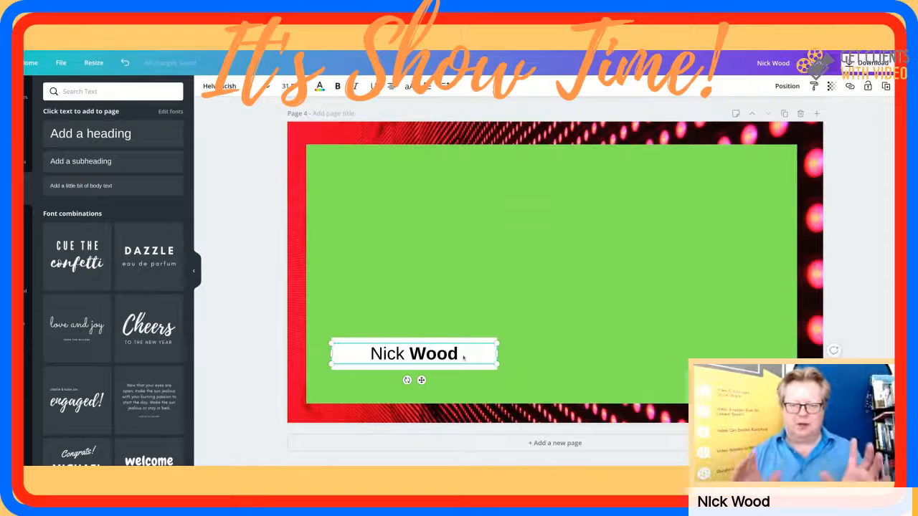
click(271, 338)
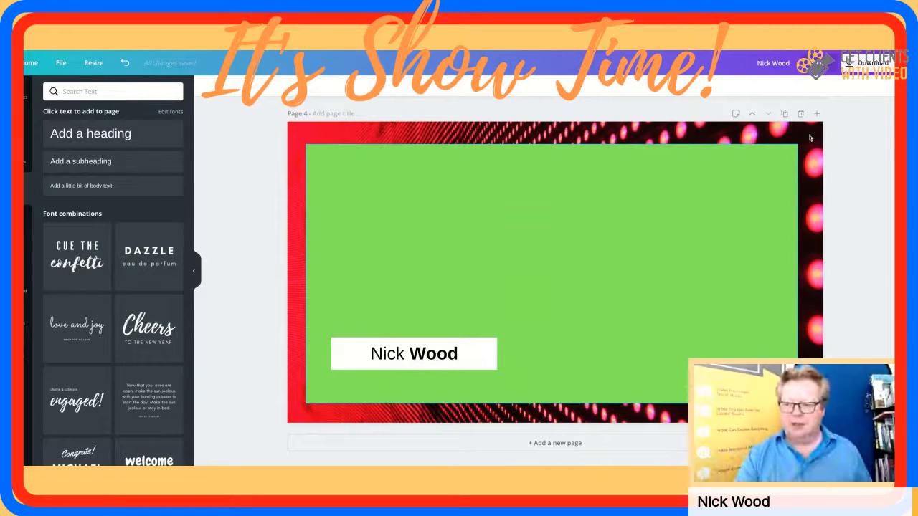
Download only page 4 of the design as a PNG and dismiss the published notice.
click(867, 63)
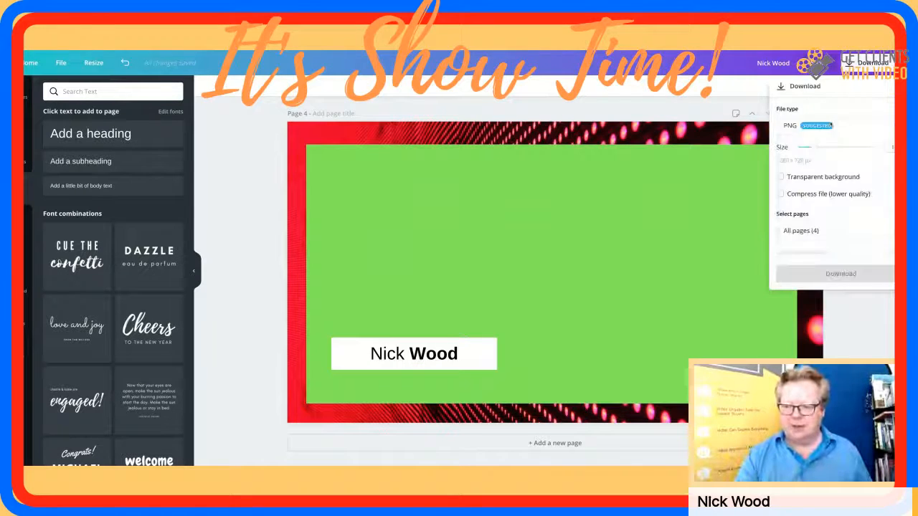
click(822, 232)
scroll(803, 315, down, 1)
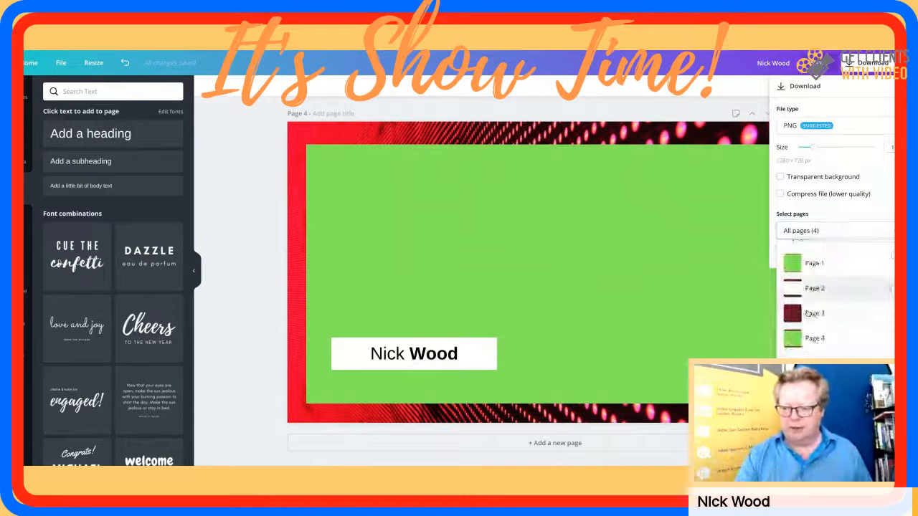
click(810, 344)
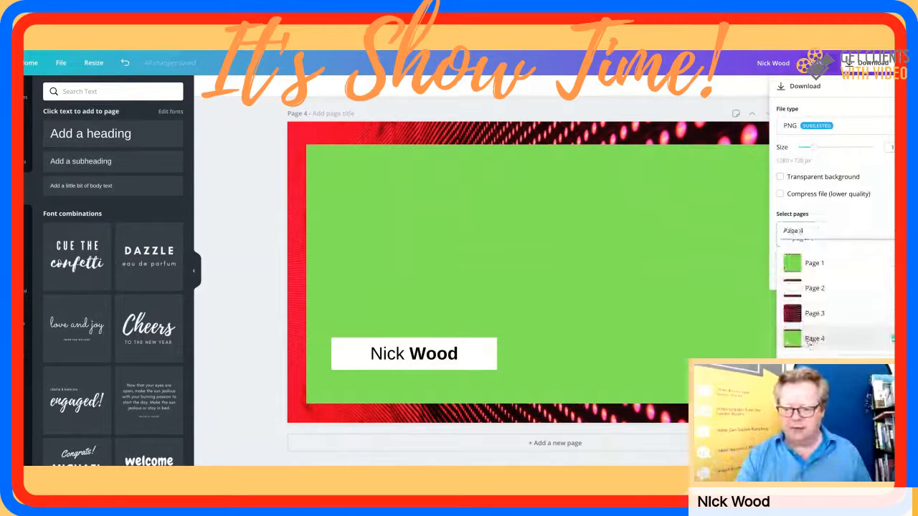
click(824, 364)
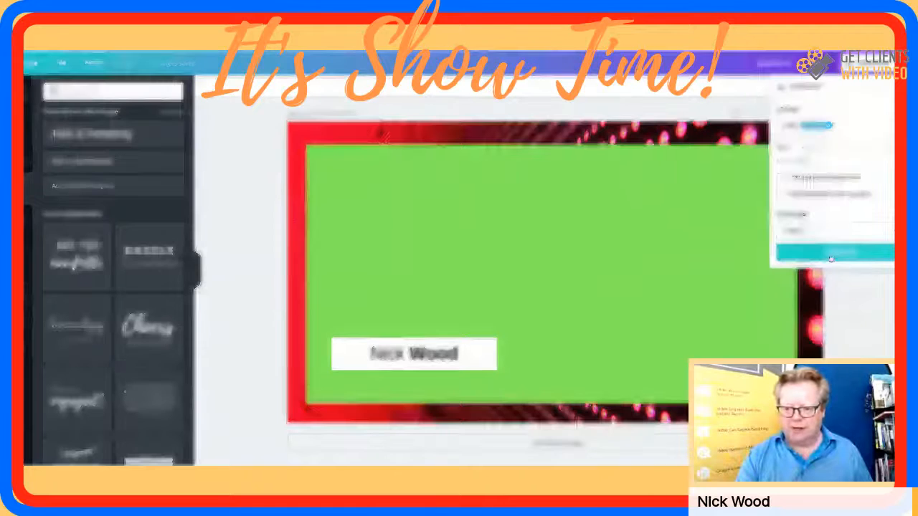
click(831, 255)
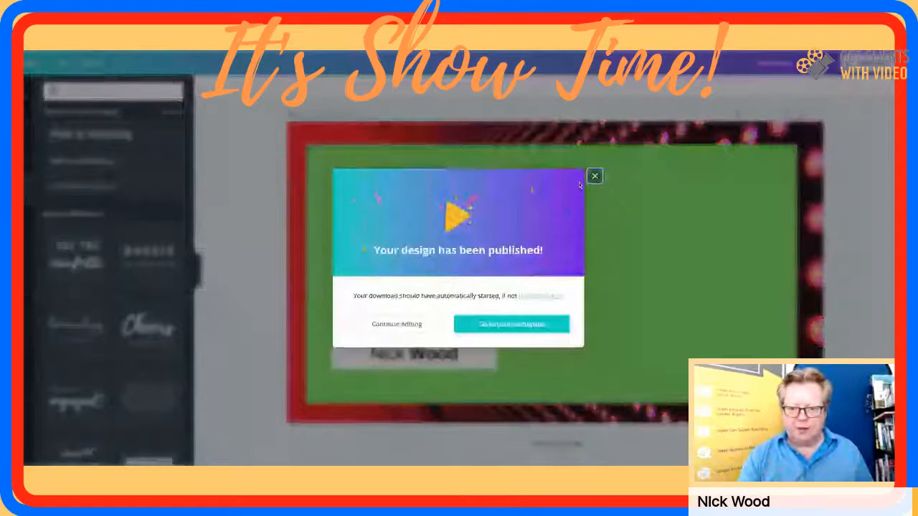
click(595, 177)
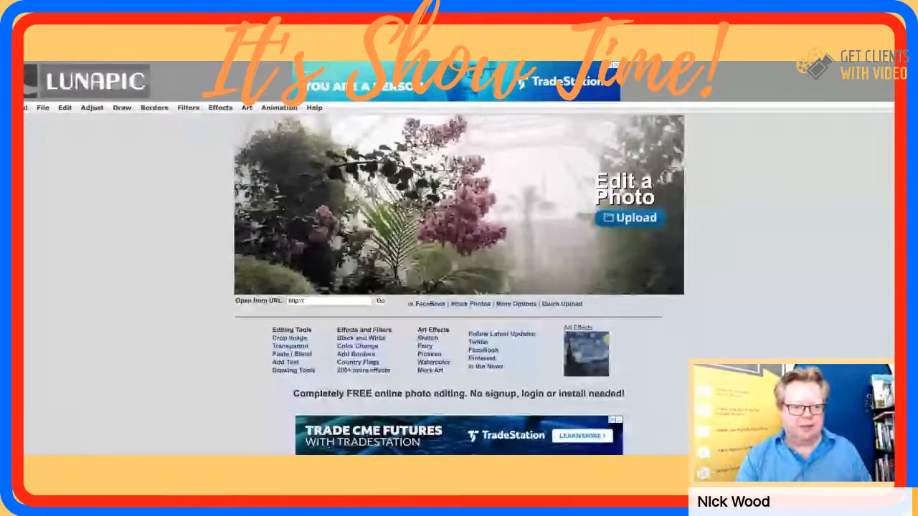
Switch to the LunaPic website and open its Video Editing tool.
mouse_move(278, 107)
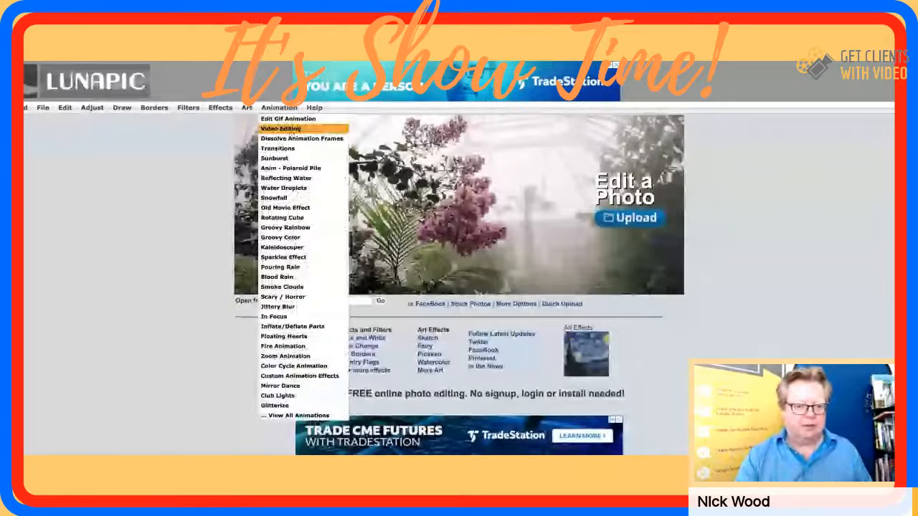
click(286, 129)
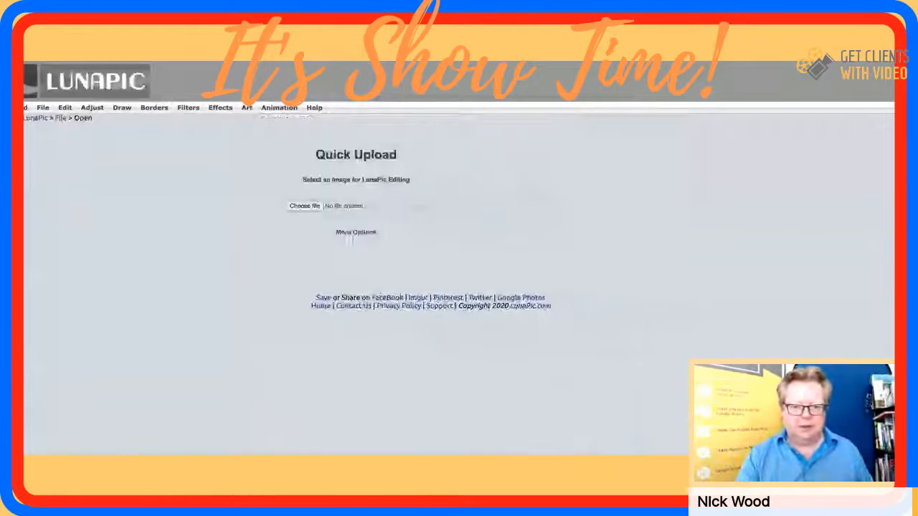